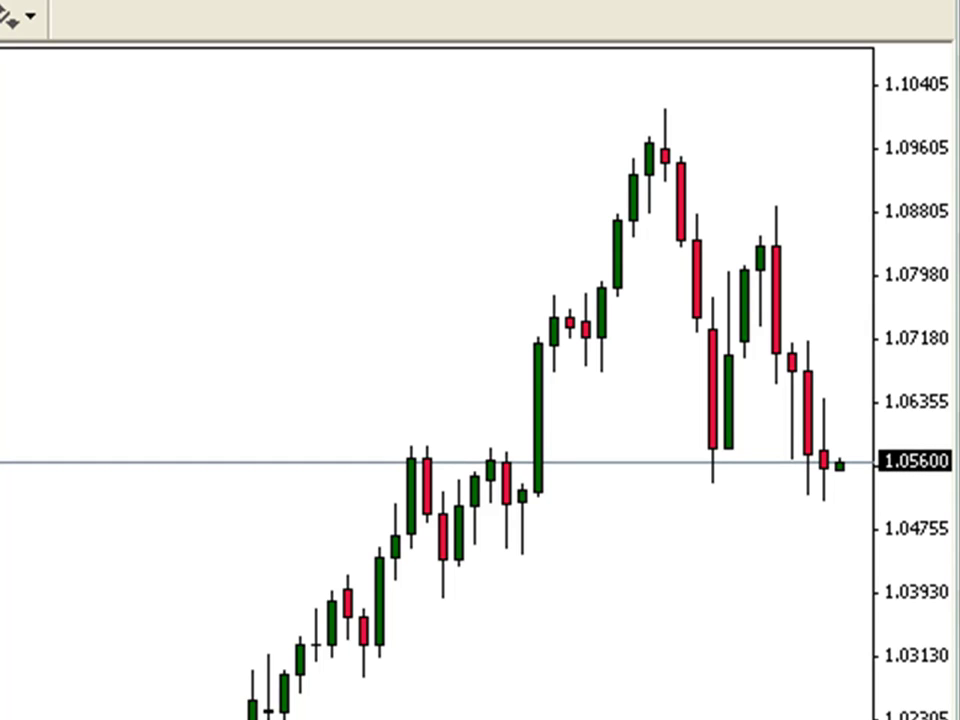
Step: Sketch black marks on the lower high near 1.0880, the recent lows and the 1.0560 resistance, then clear them
drag(739, 206, 811, 204)
drag(678, 487, 842, 499)
drag(655, 121, 688, 122)
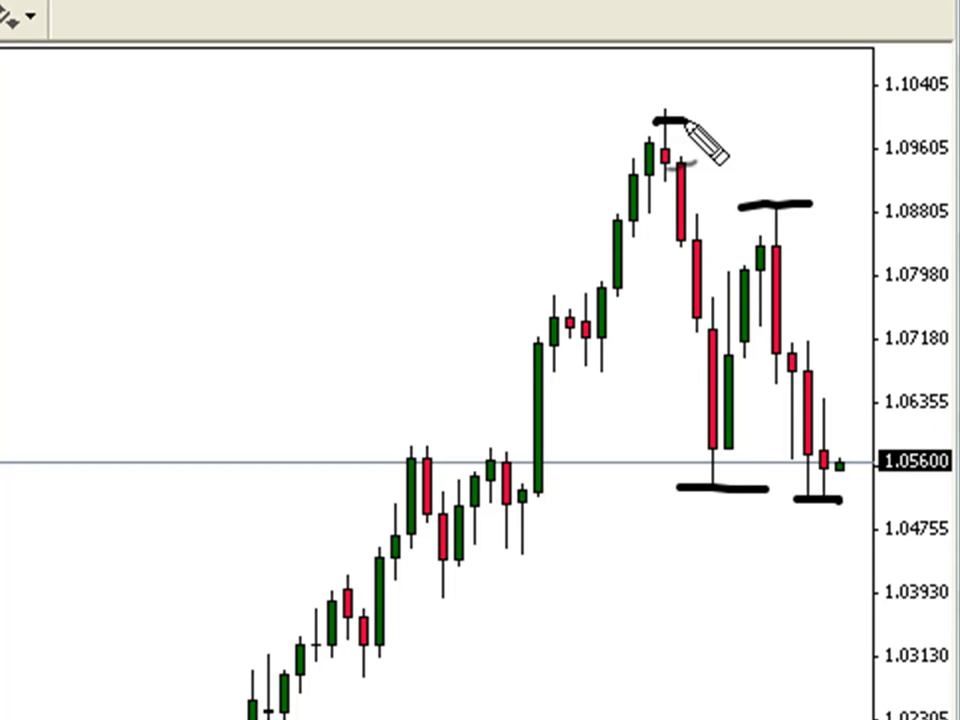
mouse_move(843, 483)
mouse_down()
mouse_move(801, 484)
mouse_move(842, 486)
mouse_move(784, 506)
mouse_up()
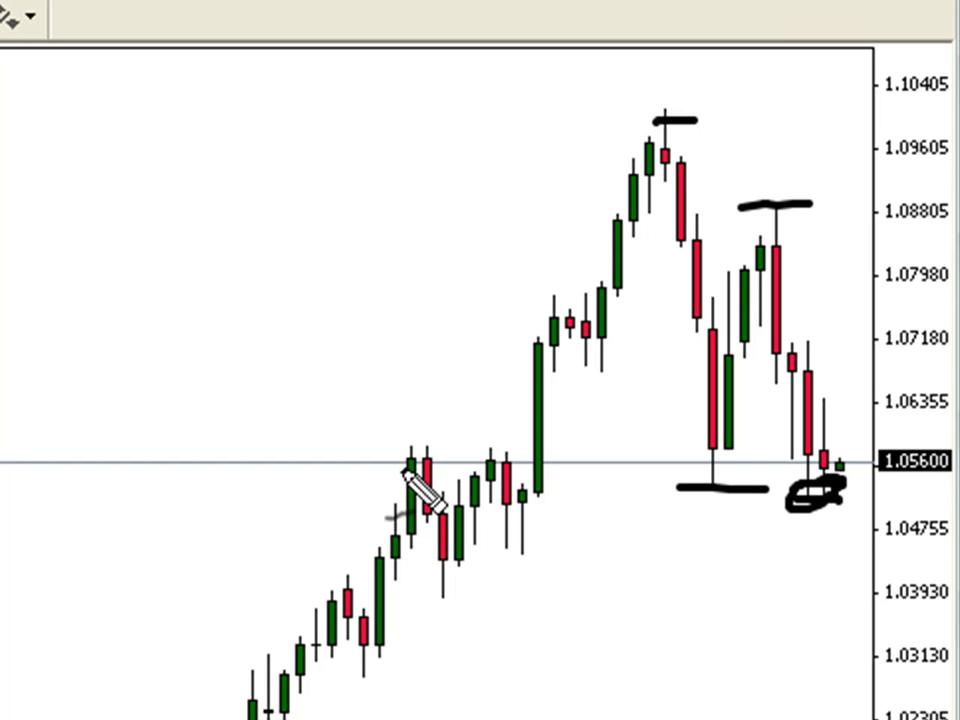
drag(300, 452, 545, 452)
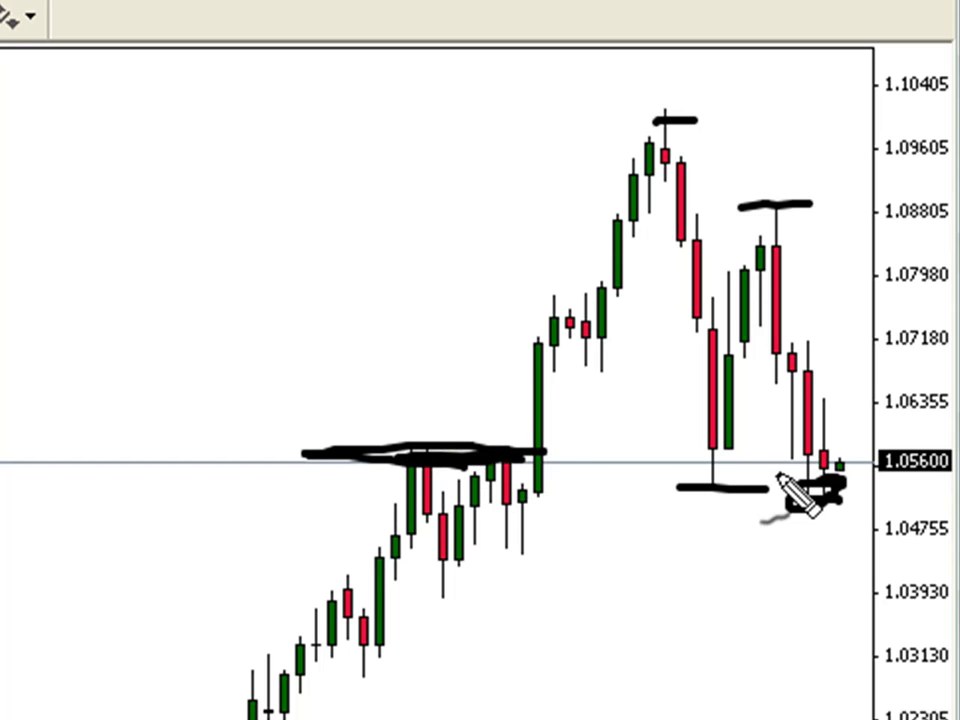
mouse_move(797, 489)
mouse_down()
mouse_move(849, 497)
mouse_move(735, 493)
mouse_move(891, 495)
mouse_up()
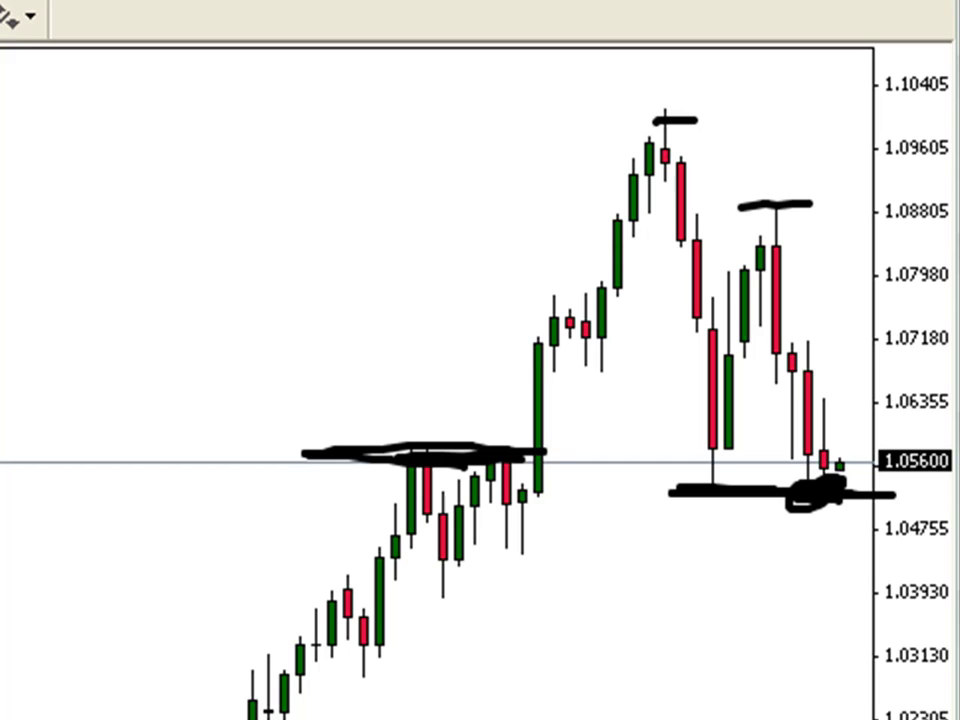
key(Escape)
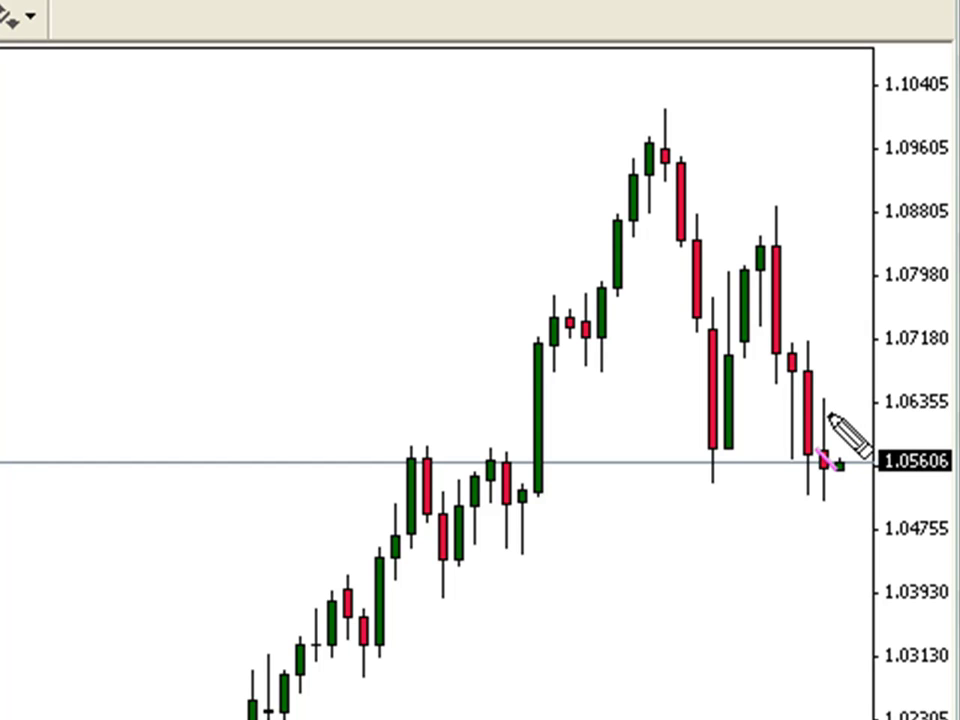
Step: Mark pink target levels near 1.0635, 1.0718 and 1.0505, then clear them
drag(814, 402, 868, 396)
drag(790, 341, 842, 341)
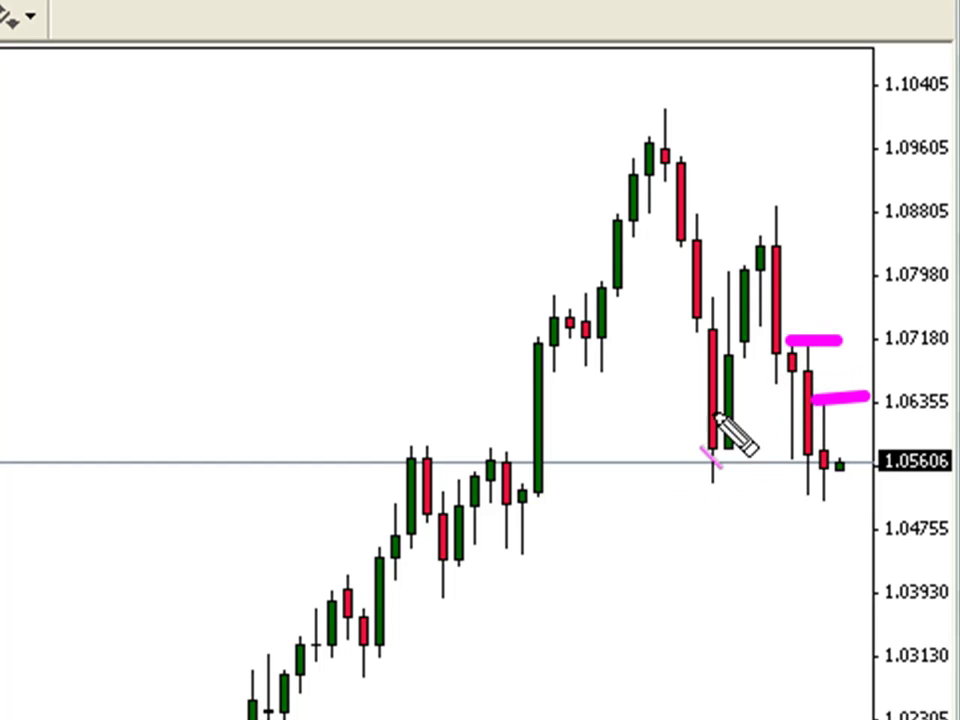
drag(780, 502, 826, 503)
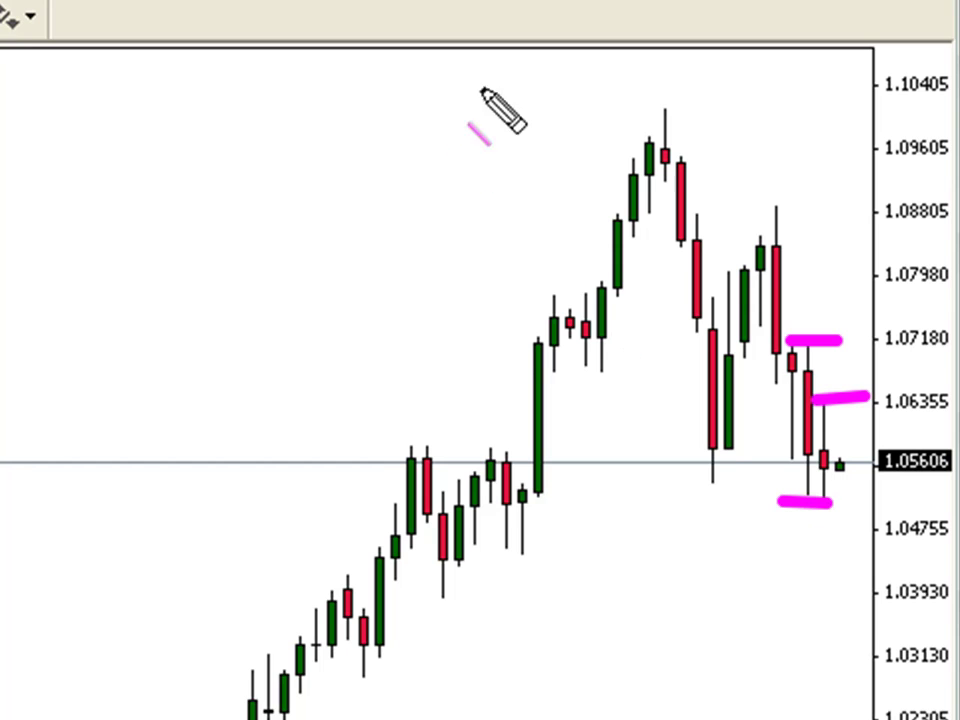
key(Escape)
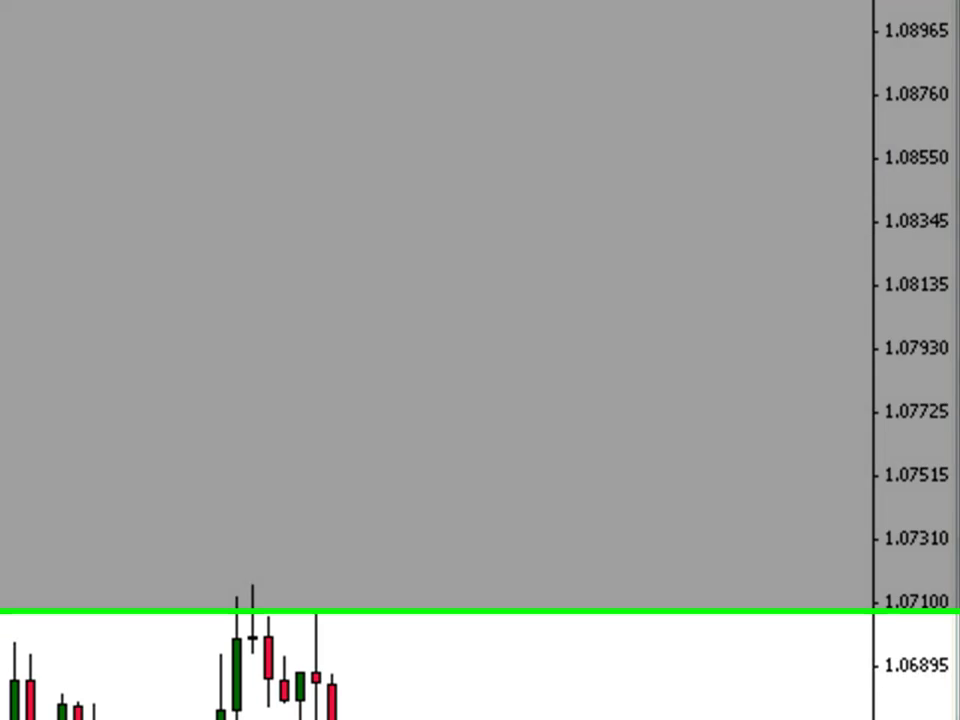
Step: Sketch a pink A pattern, circle the swing lows near 1.0523, draw a breakout line near 1.0586, then erase everything
mouse_move(658, 715)
mouse_down()
mouse_move(705, 600)
mouse_move(745, 200)
mouse_move(770, 390)
mouse_up()
mouse_move(567, 366)
mouse_down()
mouse_move(812, 377)
mouse_move(795, 270)
mouse_move(776, 270)
mouse_move(808, 274)
mouse_up()
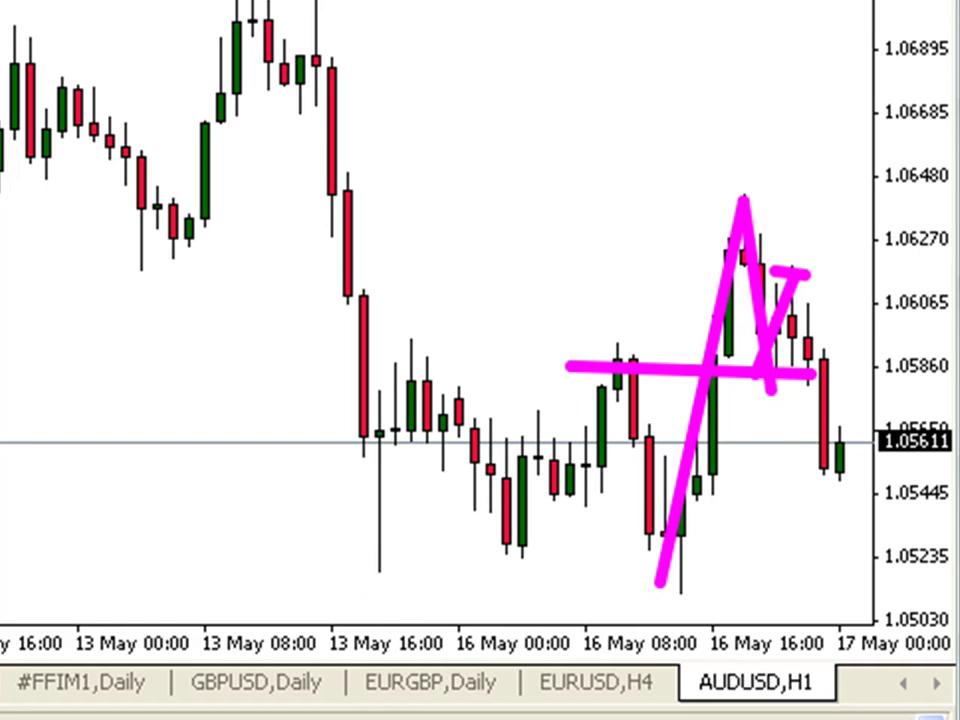
drag(345, 556, 398, 550)
drag(525, 530, 510, 548)
mouse_move(670, 555)
mouse_down()
mouse_move(716, 555)
mouse_move(735, 236)
mouse_move(792, 367)
mouse_move(842, 163)
mouse_move(795, 360)
mouse_move(783, 362)
mouse_up()
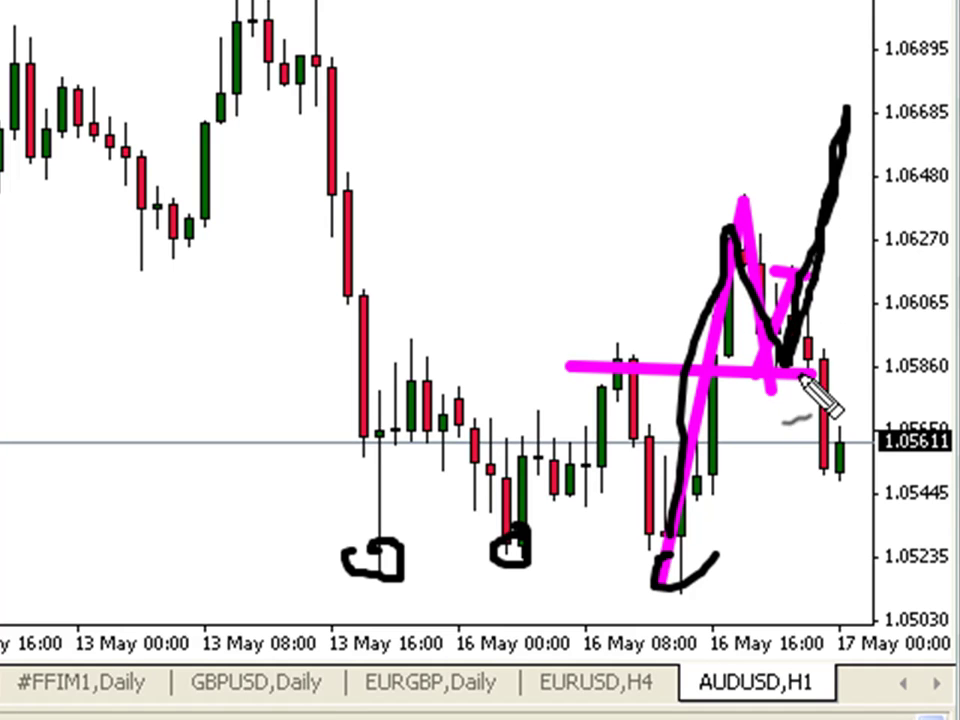
drag(775, 377, 948, 378)
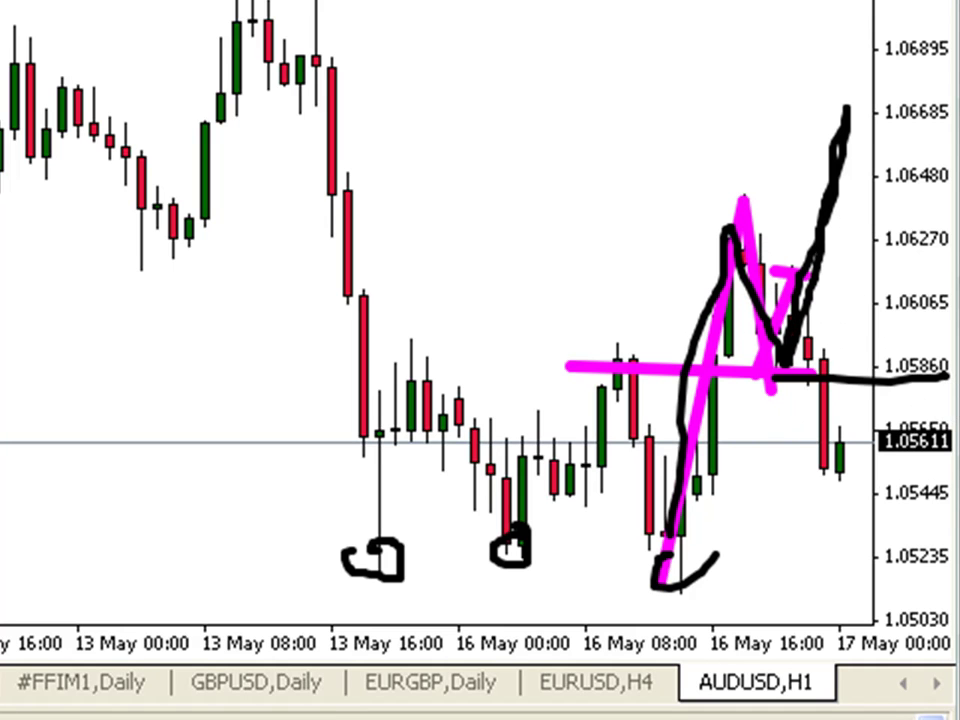
key(Escape)
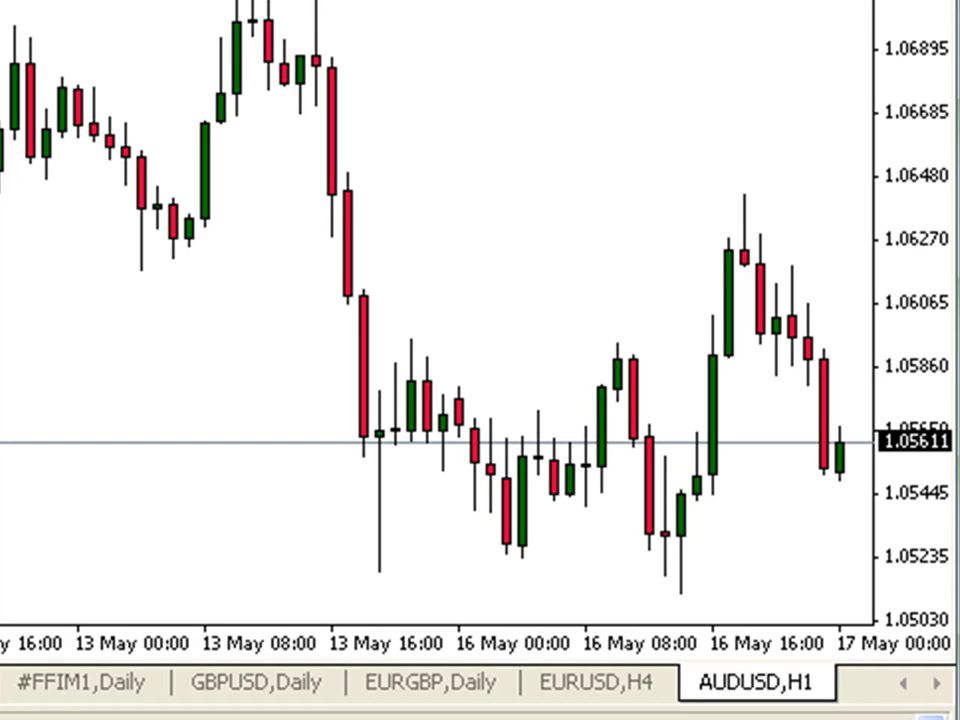
Step: Draw a Fibonacci retracement from the latest drop's high to its low, zoom in, and add a horizontal line at 1.05914
drag(826, 488, 744, 195)
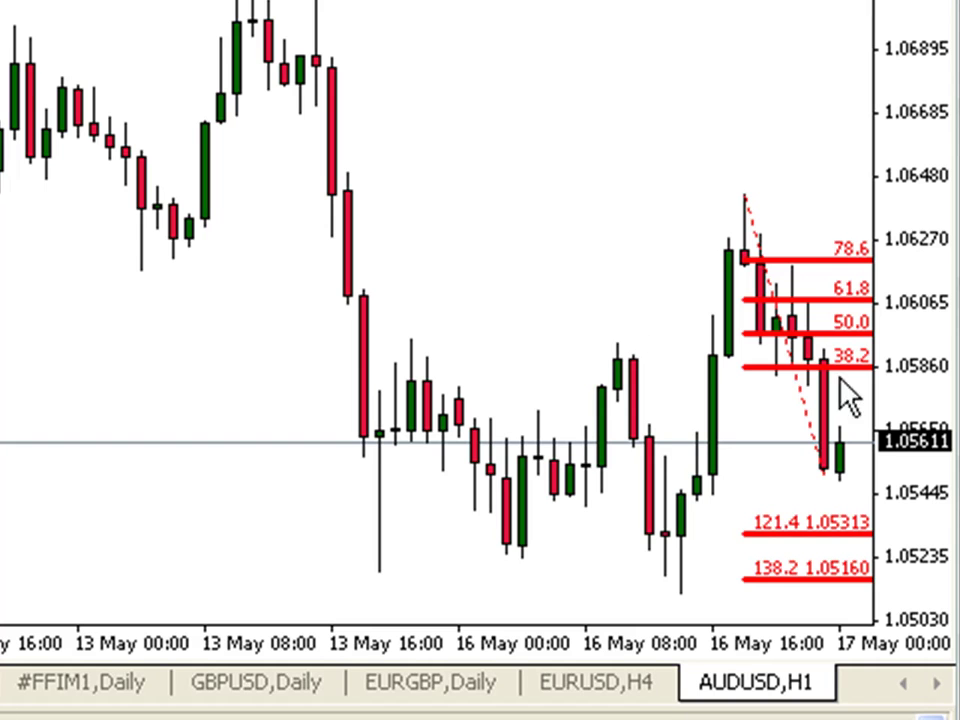
key(plus)
scroll(581, 115, down, 10)
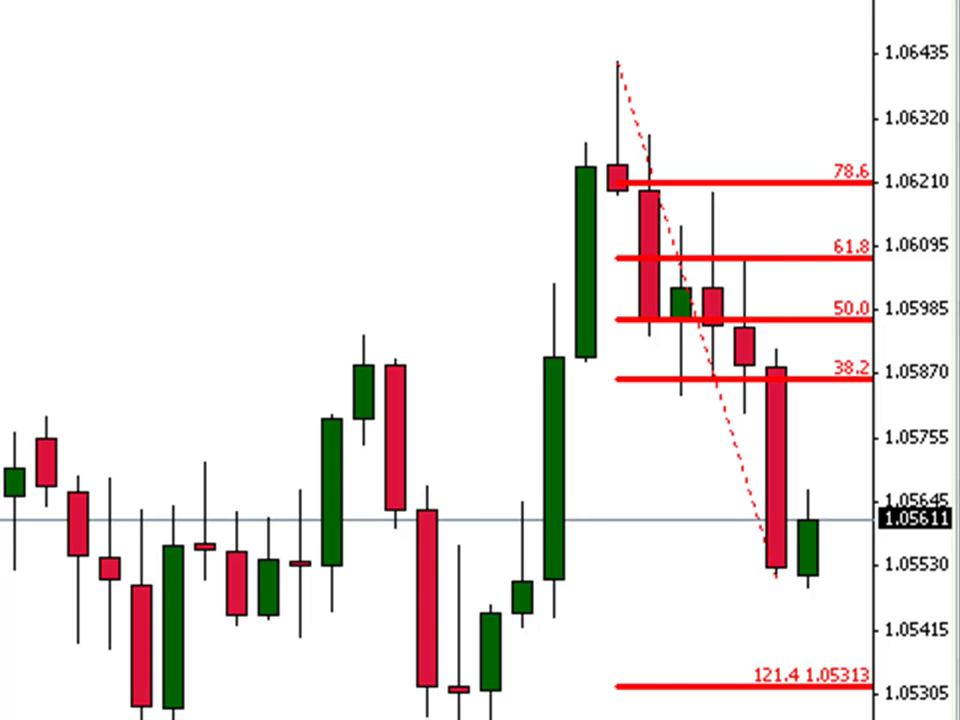
click(131, 347)
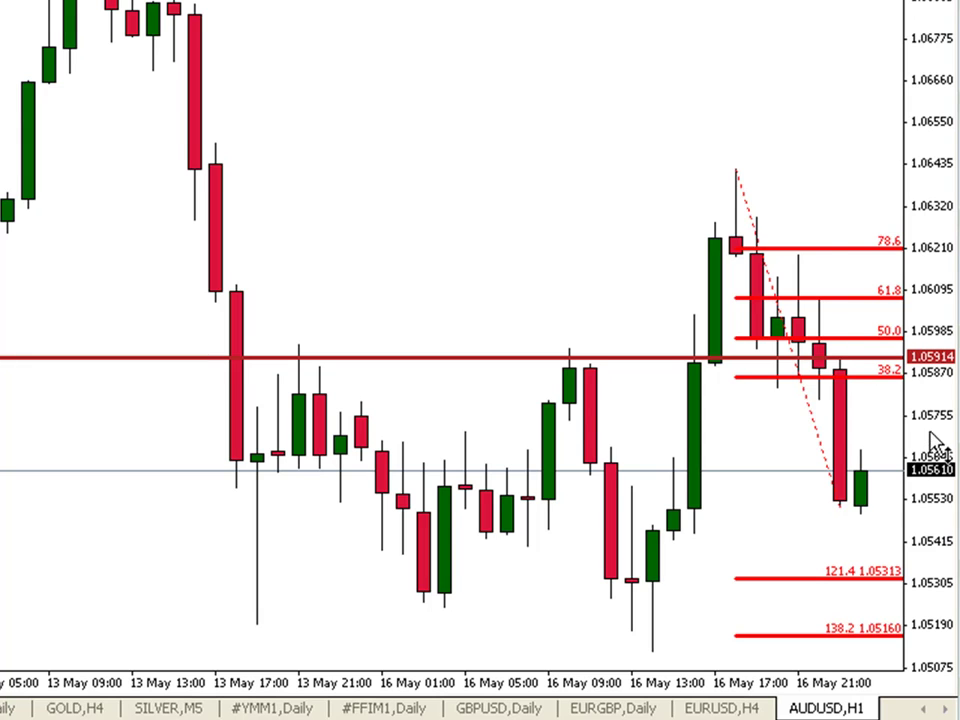
Step: Compress the price scale to show 161.8 at 1.04944, then mark the 38.2, 78.6 and 1.05914 levels in pink
drag(936, 424, 942, 410)
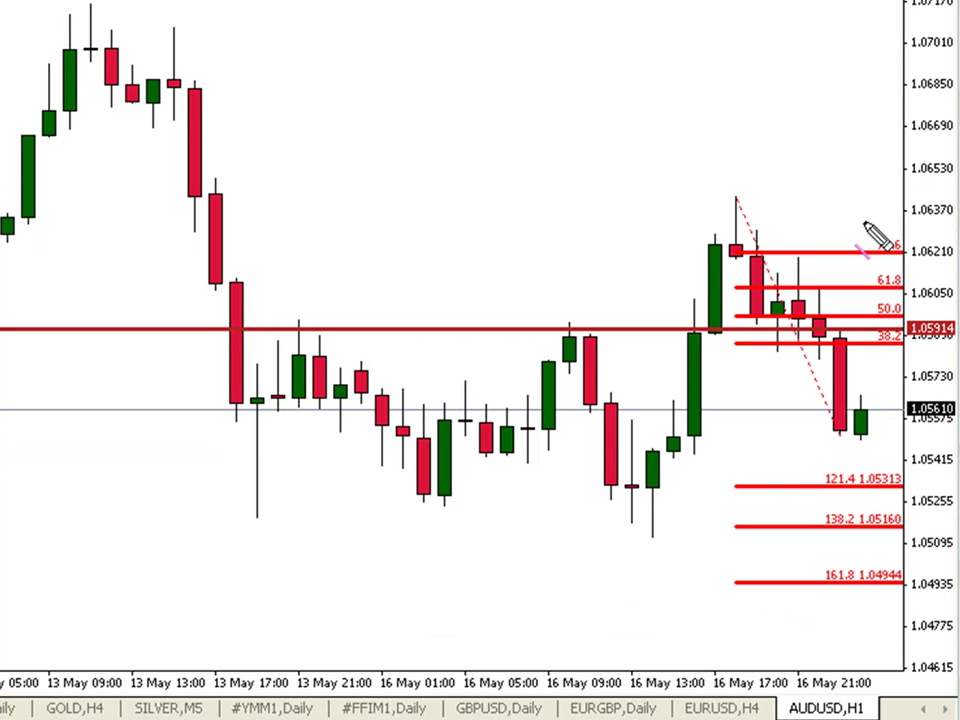
mouse_move(837, 428)
mouse_down()
mouse_move(876, 328)
mouse_move(892, 545)
mouse_move(907, 547)
mouse_move(906, 567)
mouse_up()
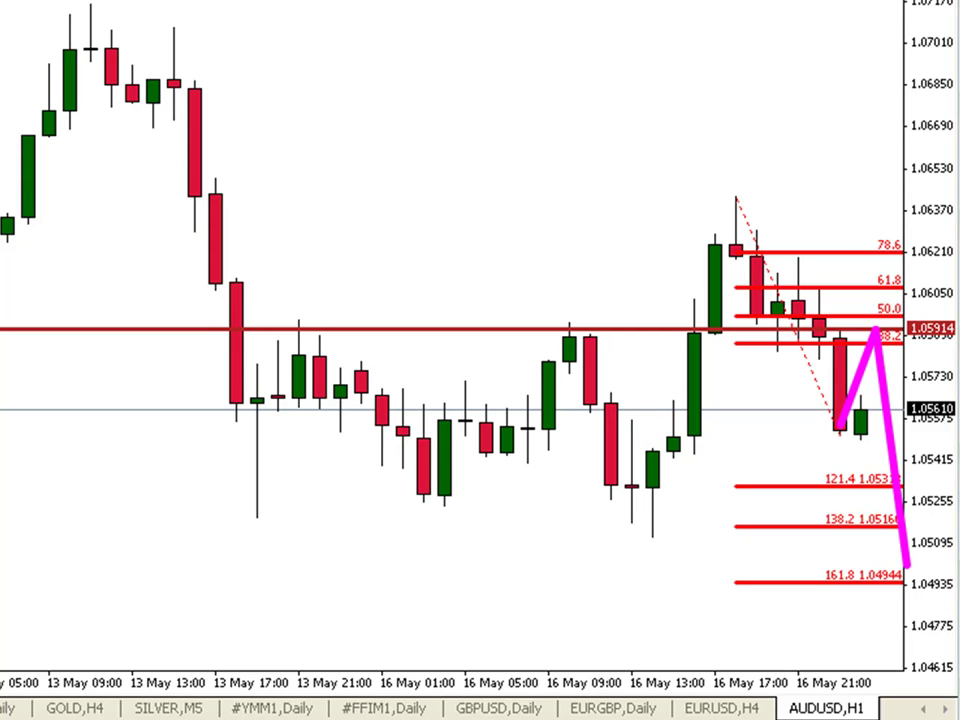
drag(824, 244, 912, 254)
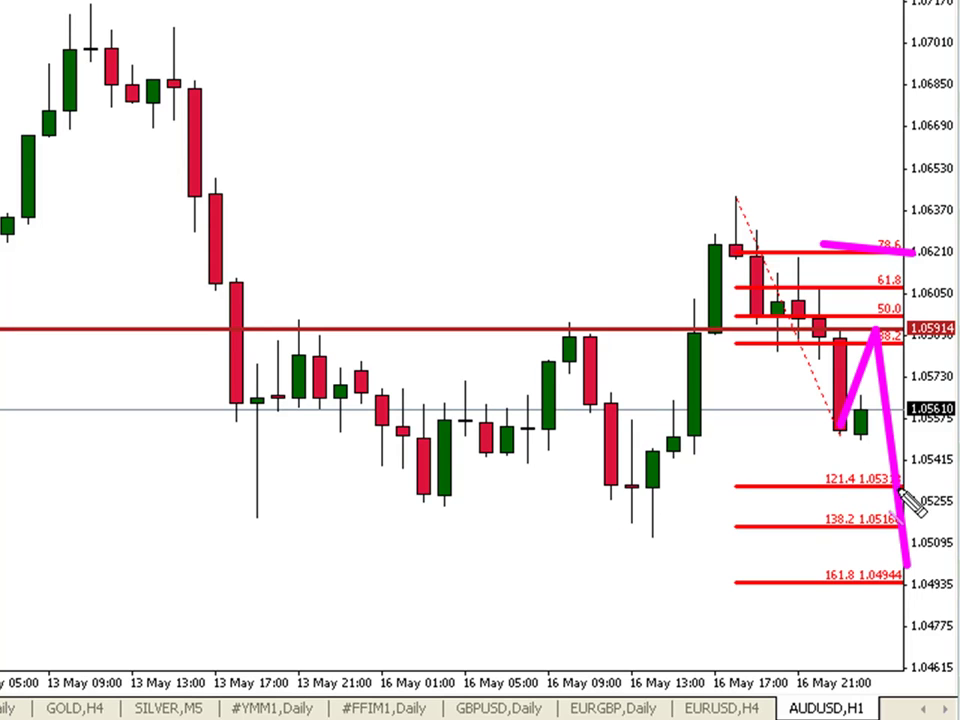
drag(838, 333, 889, 333)
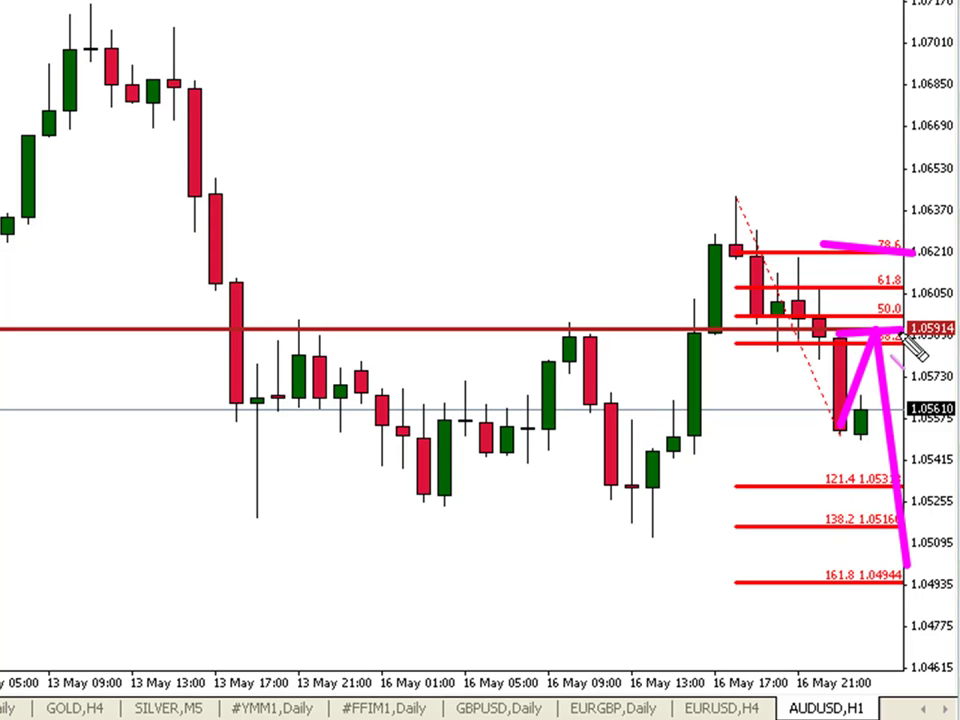
Step: Draw the pink rise from the candle low, then clear all pink projection sketches
drag(857, 424, 848, 430)
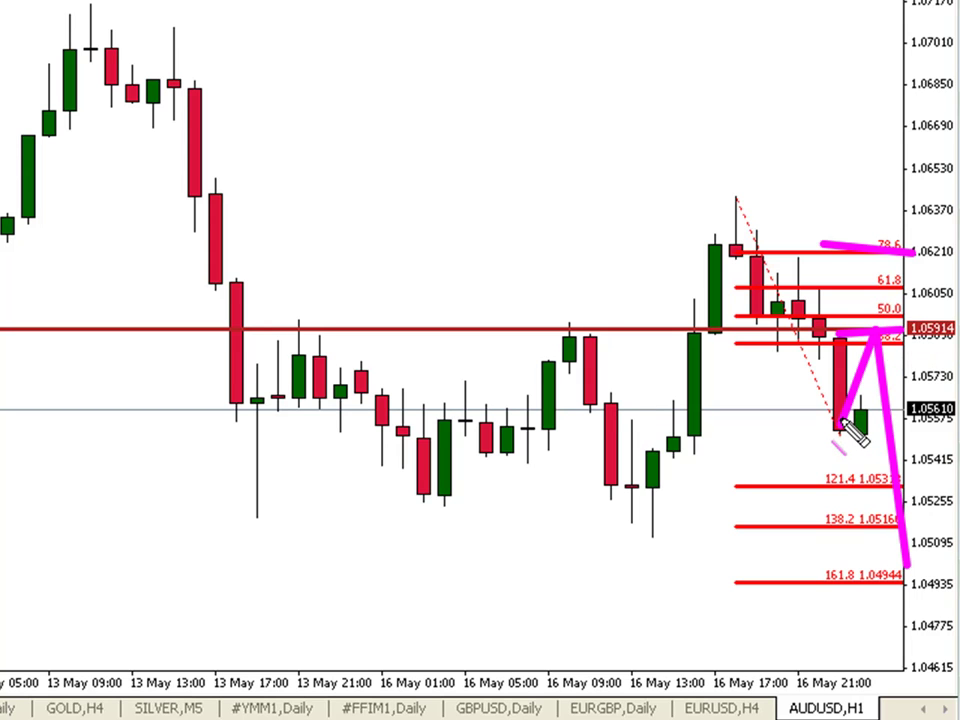
drag(838, 427, 866, 396)
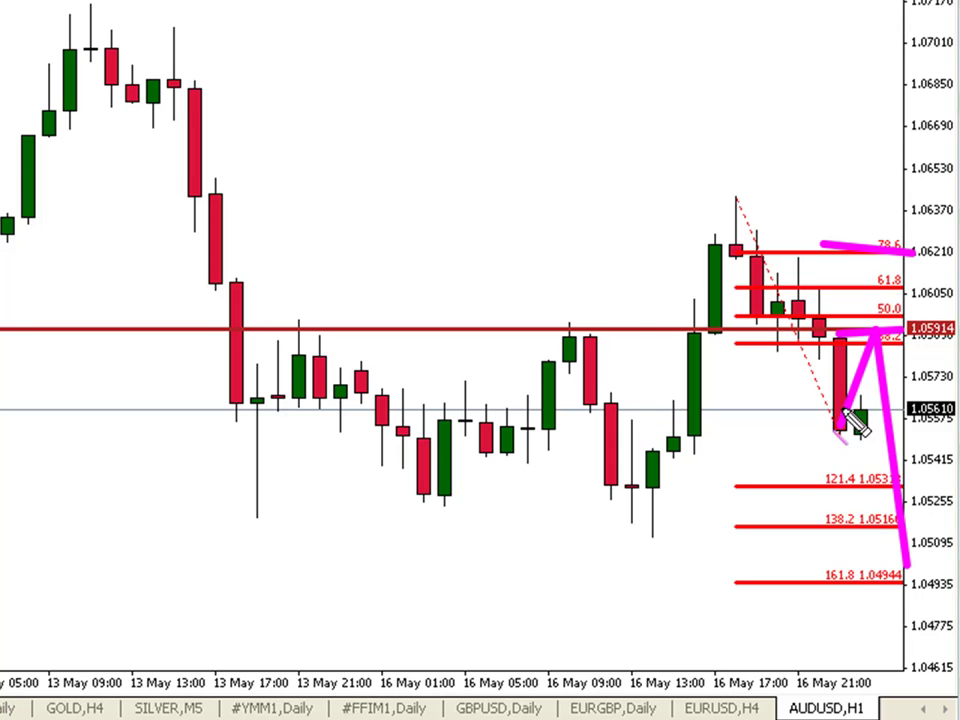
drag(879, 450, 887, 442)
key(Escape)
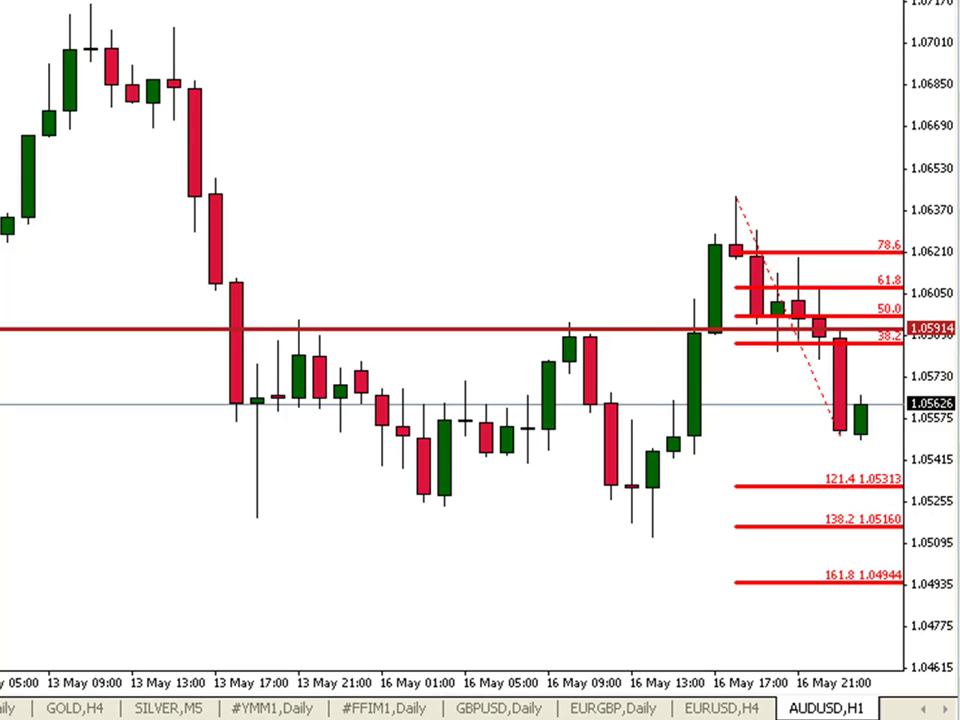
Step: Scribble the 61.8 level, the swing path and a top target line in black, then erase them
mouse_move(832, 285)
mouse_down()
mouse_move(902, 296)
mouse_move(928, 283)
mouse_move(838, 289)
mouse_move(935, 279)
mouse_up()
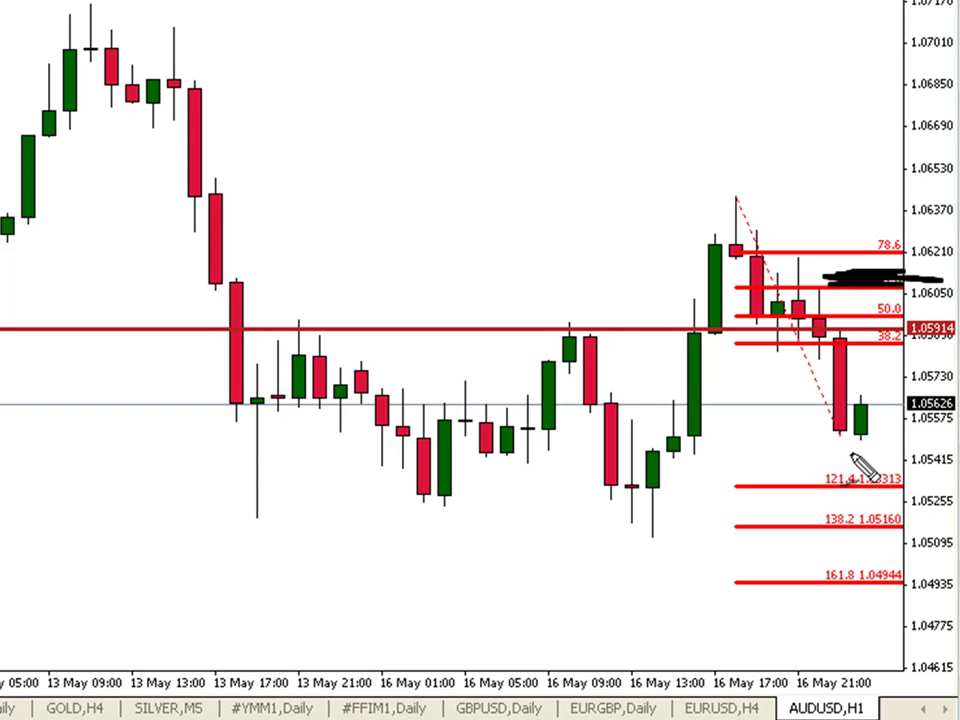
mouse_move(640, 528)
mouse_down()
mouse_move(735, 210)
mouse_move(845, 430)
mouse_move(872, 190)
mouse_move(904, 285)
mouse_move(930, 50)
mouse_move(955, 70)
mouse_move(848, 58)
mouse_up()
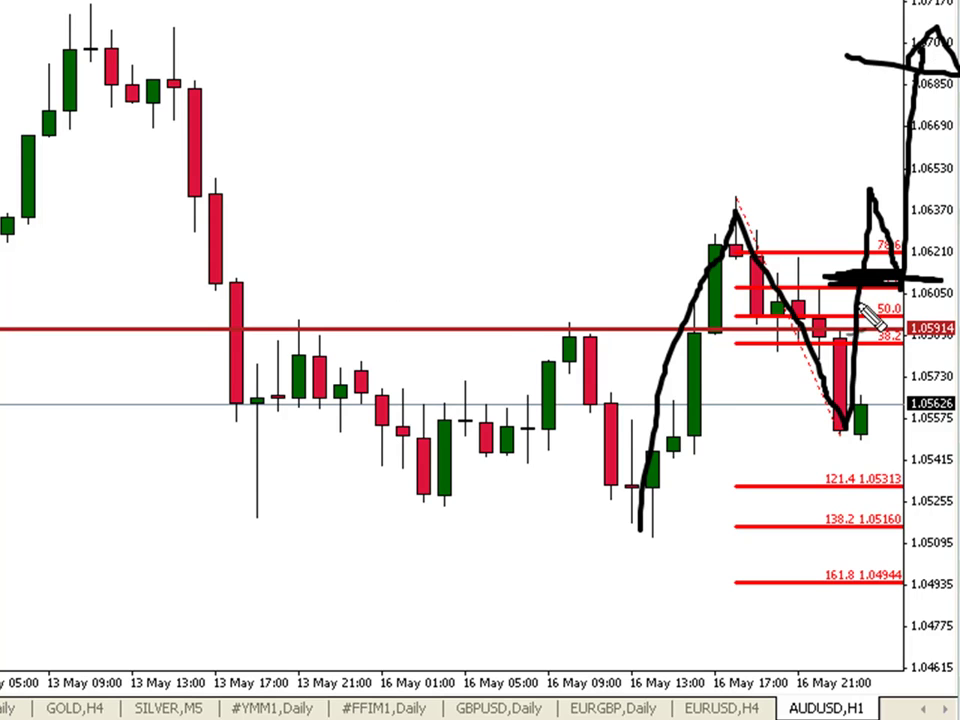
drag(928, 60, 876, 62)
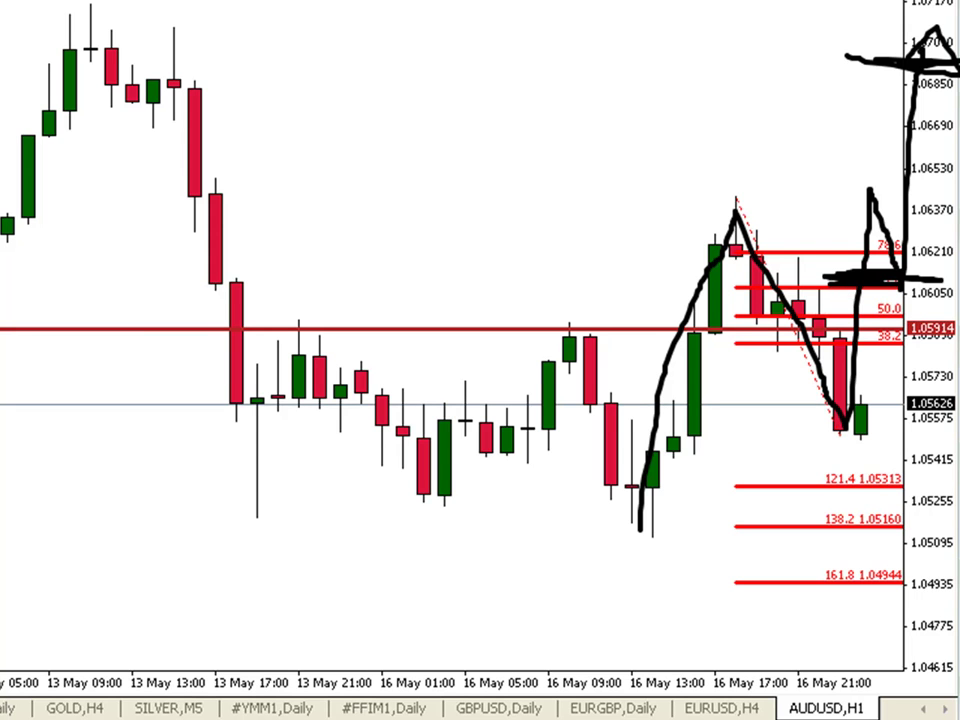
key(Escape)
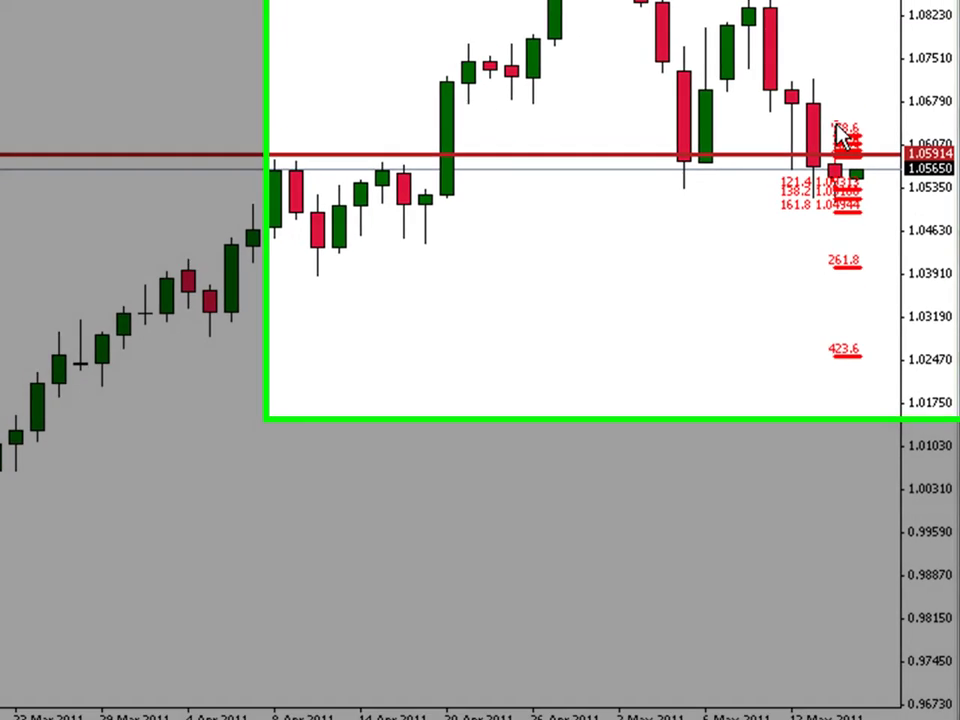
Step: Replace the old Fibonacci with one from the recent low to the swing high, and sketch a pink zigzag projection
drag(839, 128, 839, 65)
right_click(840, 66)
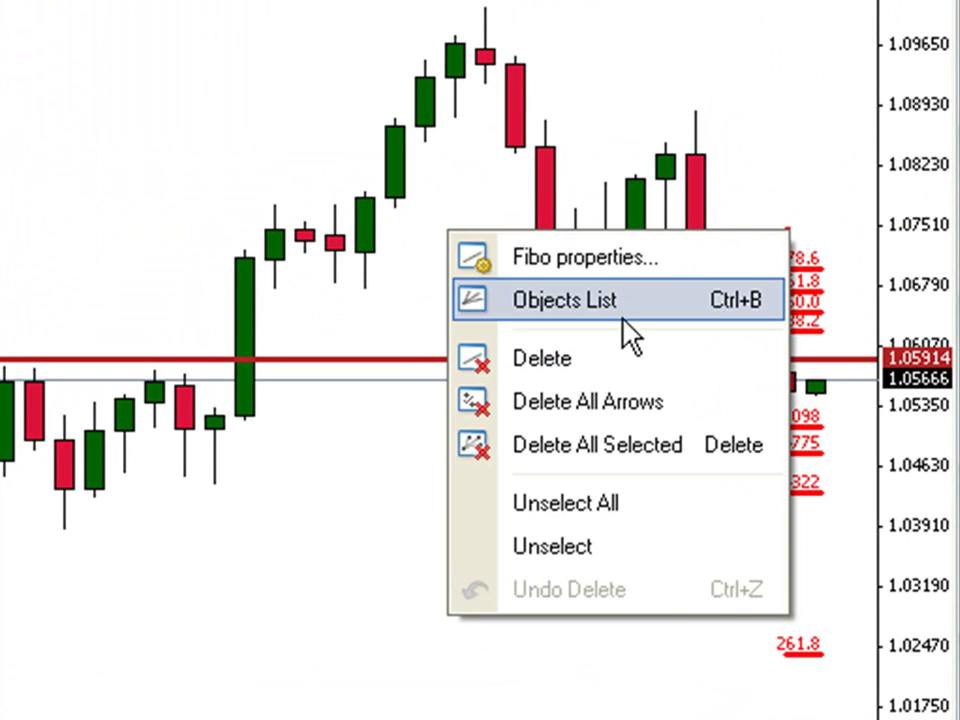
click(622, 362)
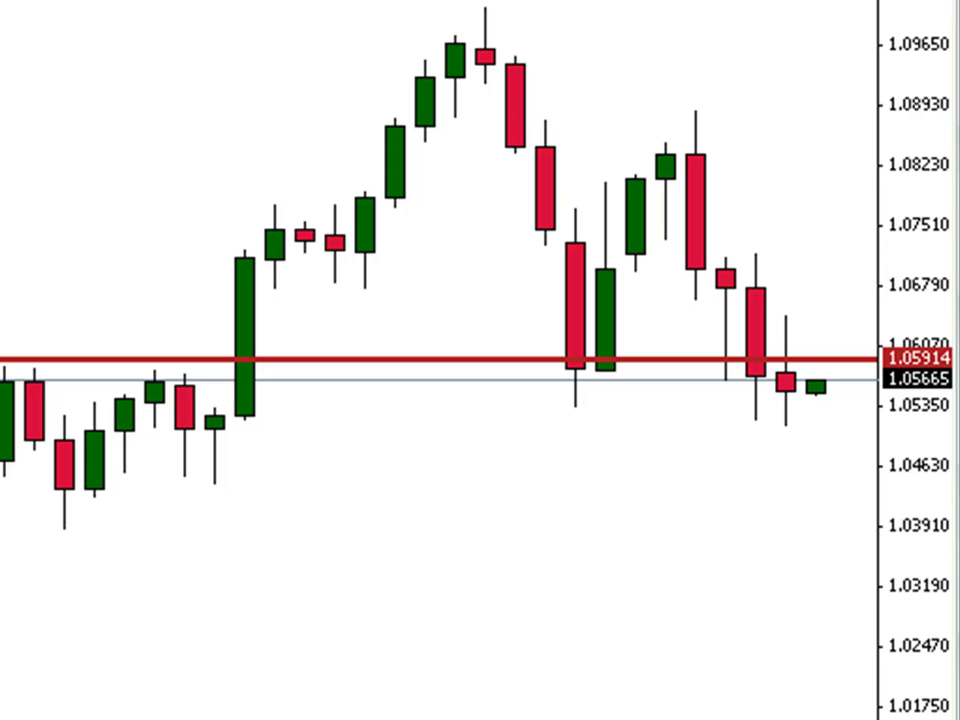
drag(545, 424, 485, 10)
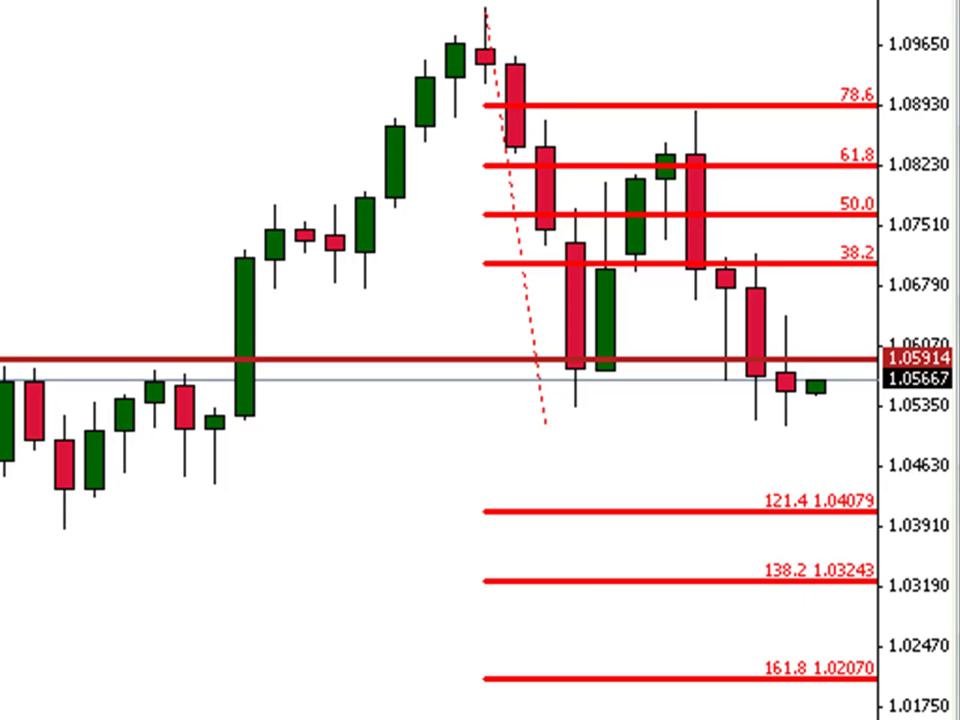
mouse_move(463, 20)
mouse_down()
mouse_move(545, 365)
mouse_move(688, 142)
mouse_move(793, 390)
mouse_move(831, 355)
mouse_move(866, 516)
mouse_move(891, 442)
mouse_move(912, 518)
mouse_move(959, 205)
mouse_up()
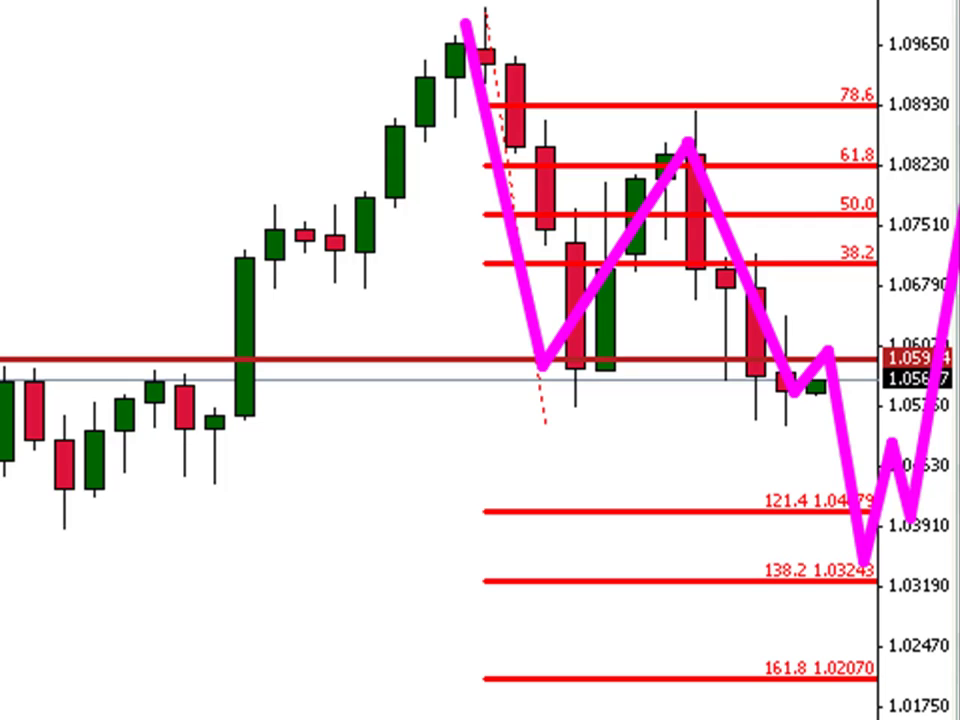